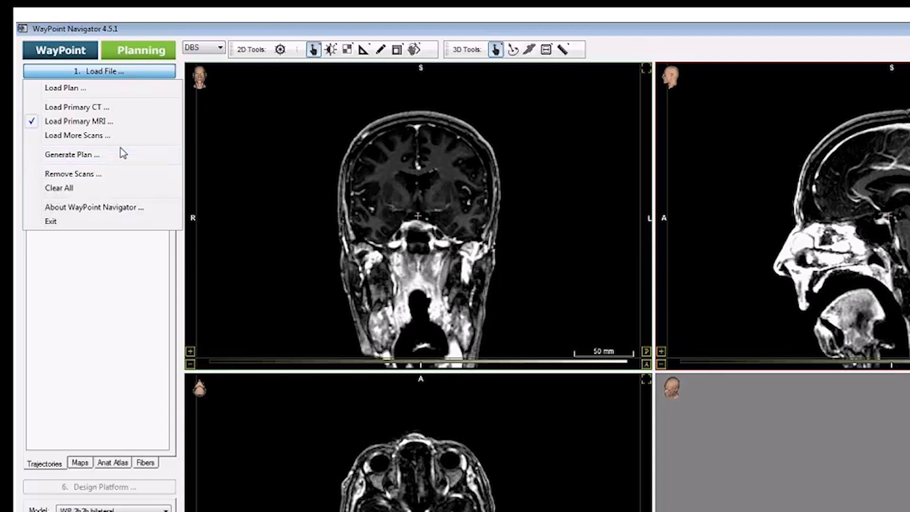
# Start generating a plan from the loaded scans and deselect the GPI target
pyautogui.click(121, 154)
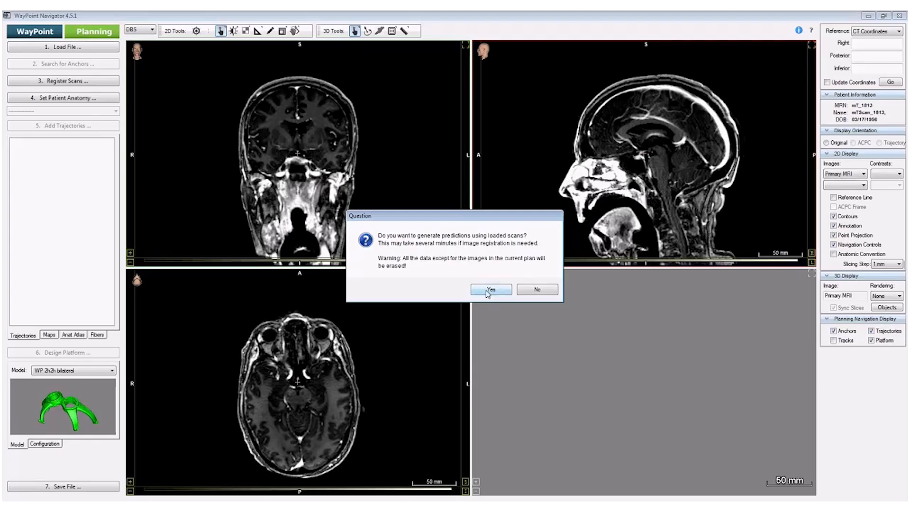
pyautogui.click(544, 338)
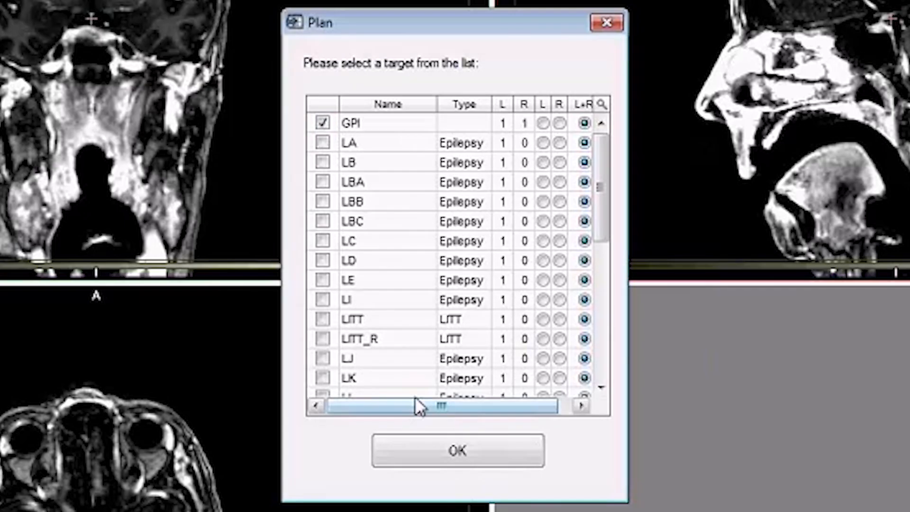
pyautogui.moveTo(415, 405); pyautogui.dragTo(394, 402)
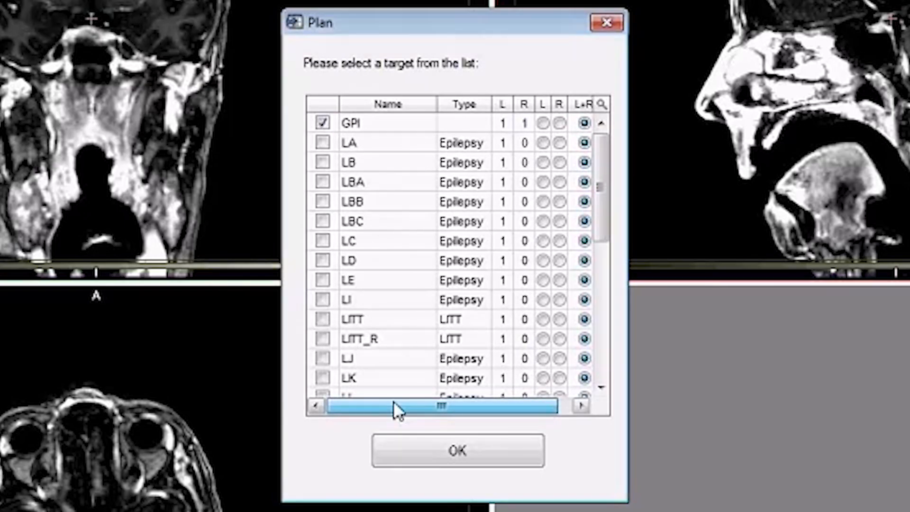
pyautogui.click(322, 124)
pyautogui.moveTo(595, 168); pyautogui.dragTo(588, 249)
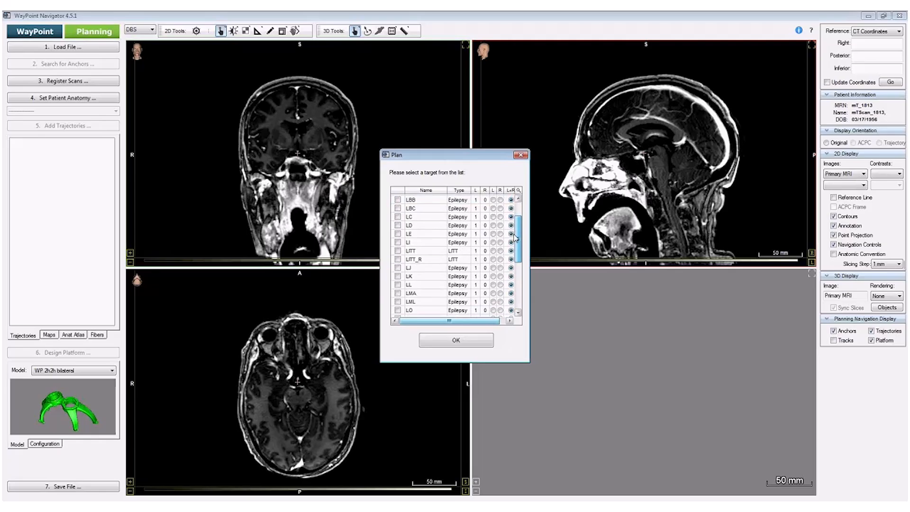
# Deselect the VIM target, keep STN selected for both sides, and generate the plan with atlas mapping
pyautogui.moveTo(513, 253); pyautogui.dragTo(514, 289)
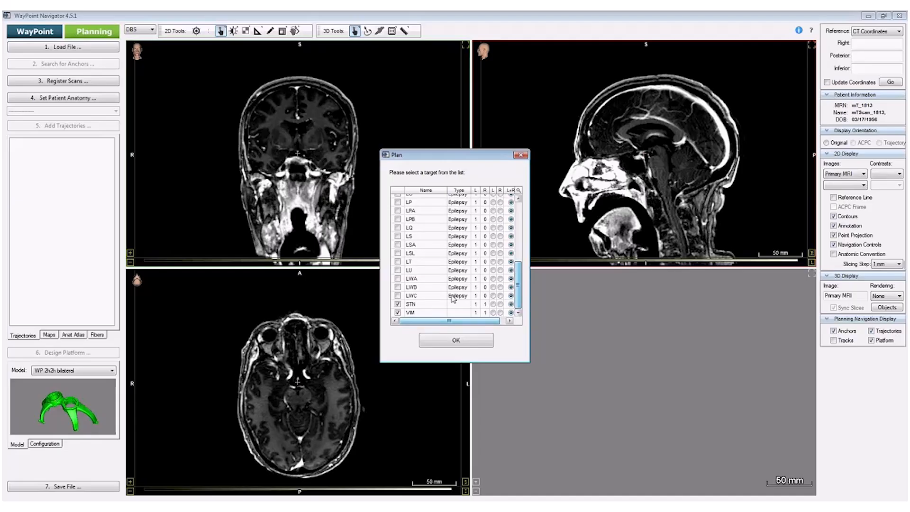
pyautogui.click(412, 312)
pyautogui.click(397, 303)
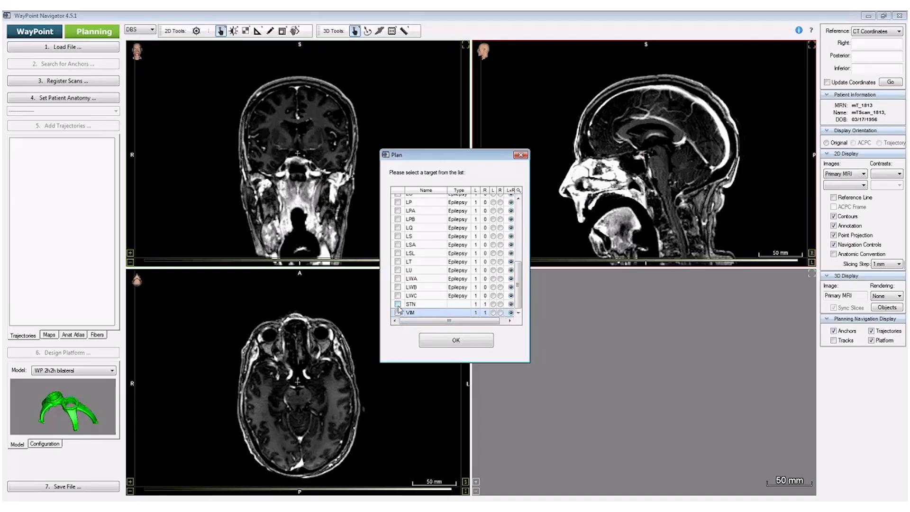
pyautogui.click(398, 305)
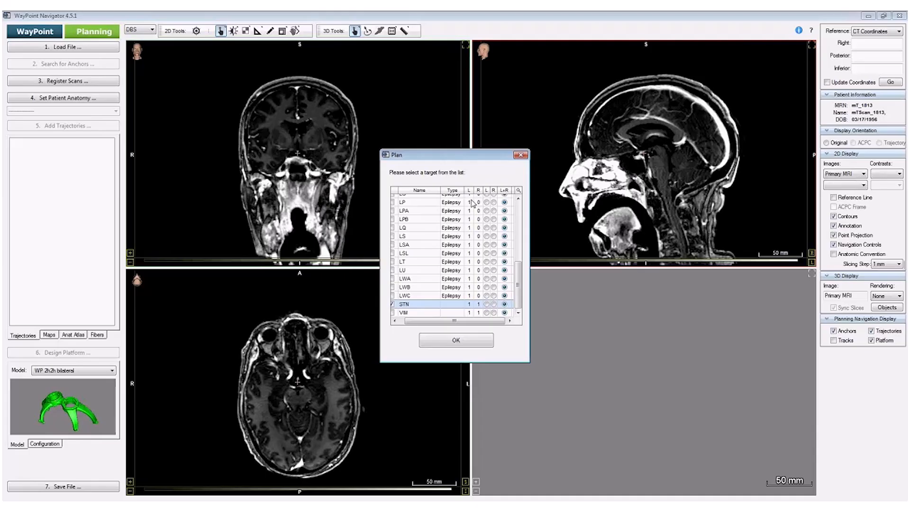
pyautogui.click(450, 343)
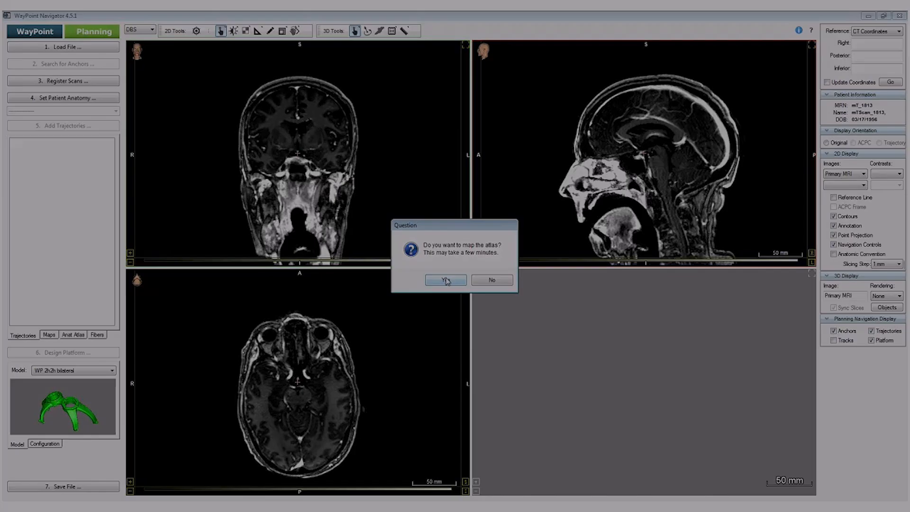
pyautogui.click(445, 279)
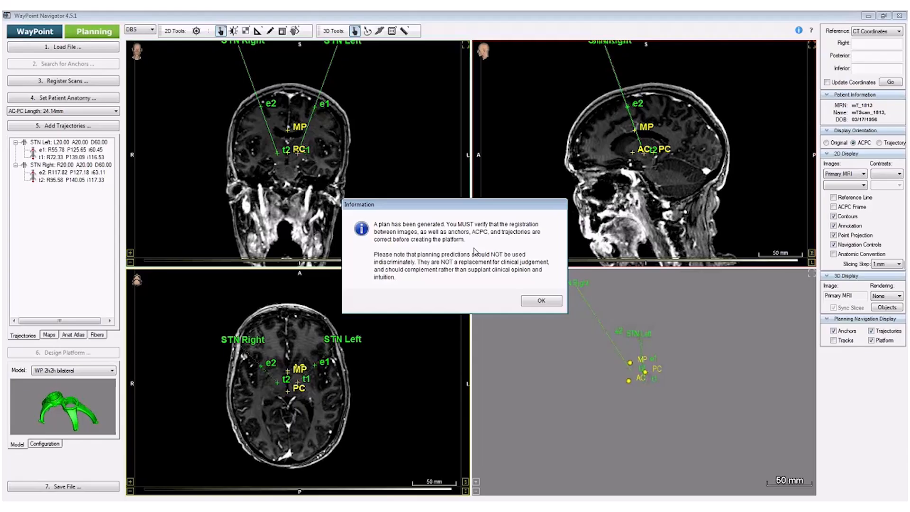
pyautogui.click(550, 297)
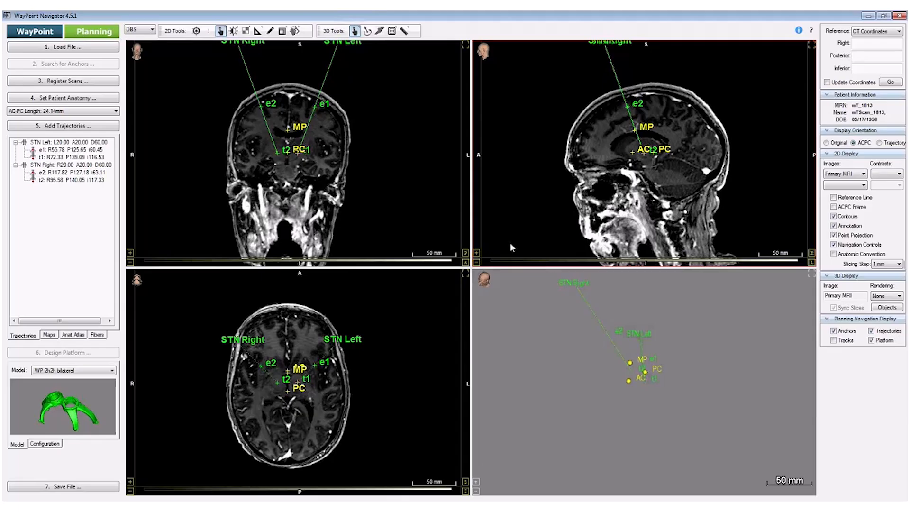
# Check the registration of the primary MRI to the atlas in the coronal, sagittal and axial views
pyautogui.click(98, 81)
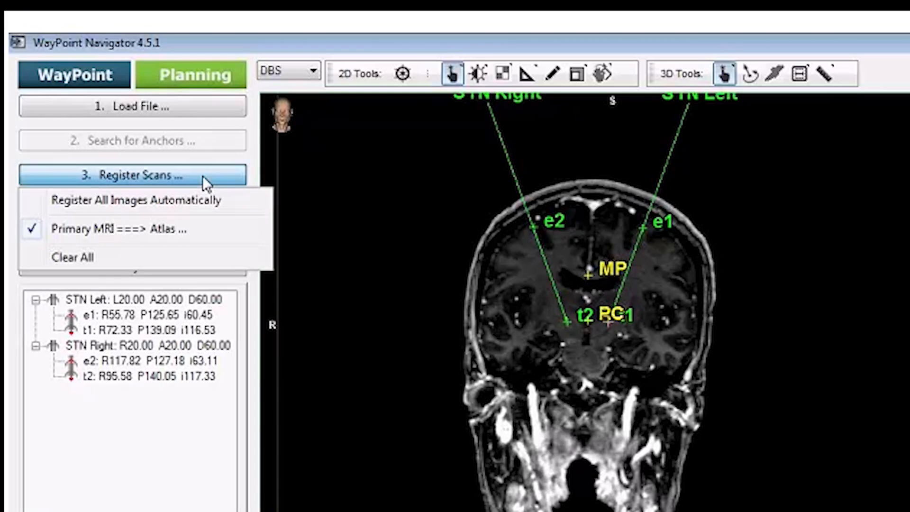
pyautogui.click(204, 232)
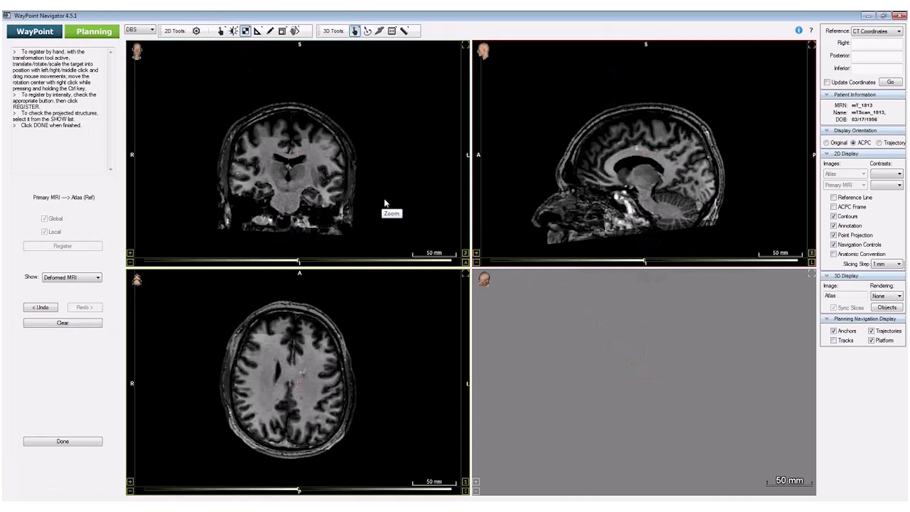
pyautogui.moveTo(356, 169); pyautogui.dragTo(232, 212)
pyautogui.moveTo(725, 188); pyautogui.dragTo(604, 215)
pyautogui.moveTo(383, 351); pyautogui.dragTo(363, 362)
pyautogui.scroll(-9, 355, 363)
pyautogui.scroll(-1, 341, 363)
pyautogui.moveTo(340, 359); pyautogui.dragTo(351, 442)
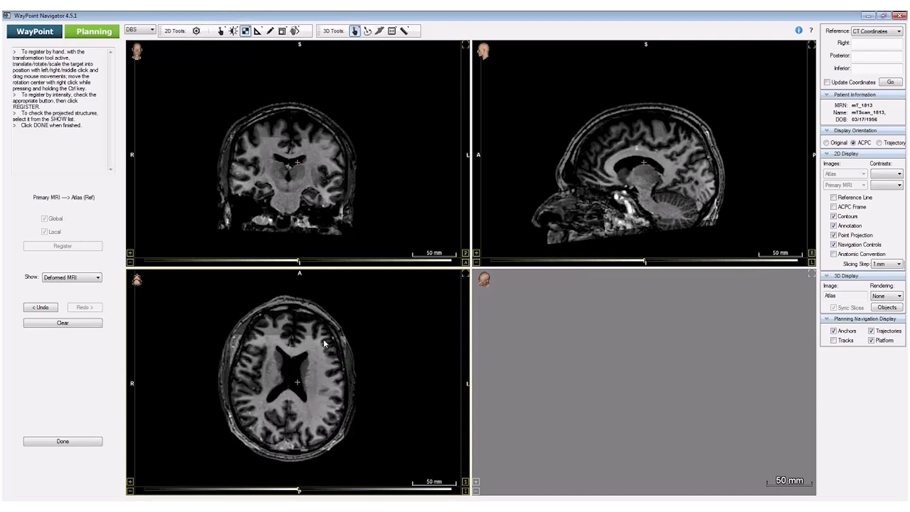
pyautogui.click(88, 441)
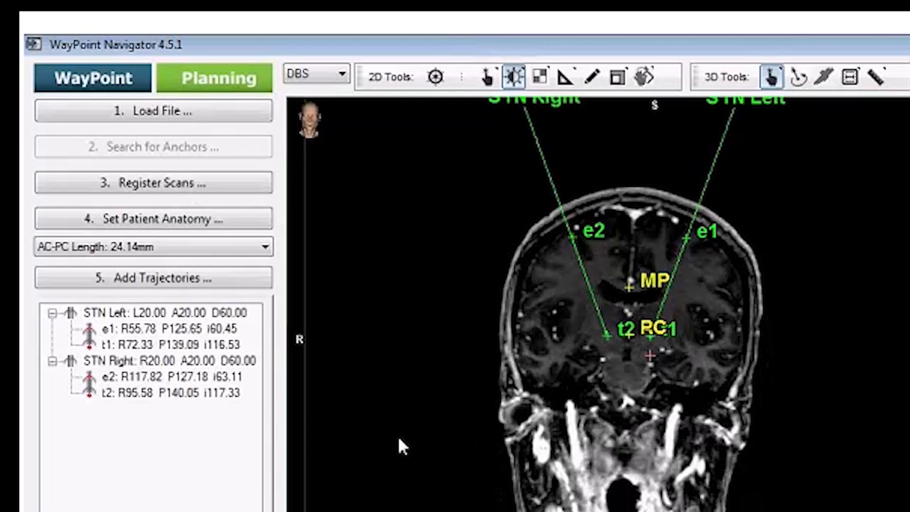
# Refine the AC-PC anatomy by moving the PC point slightly anterior and the midplane point up the midline to the top of the brain
pyautogui.click(197, 219)
pyautogui.click(170, 247)
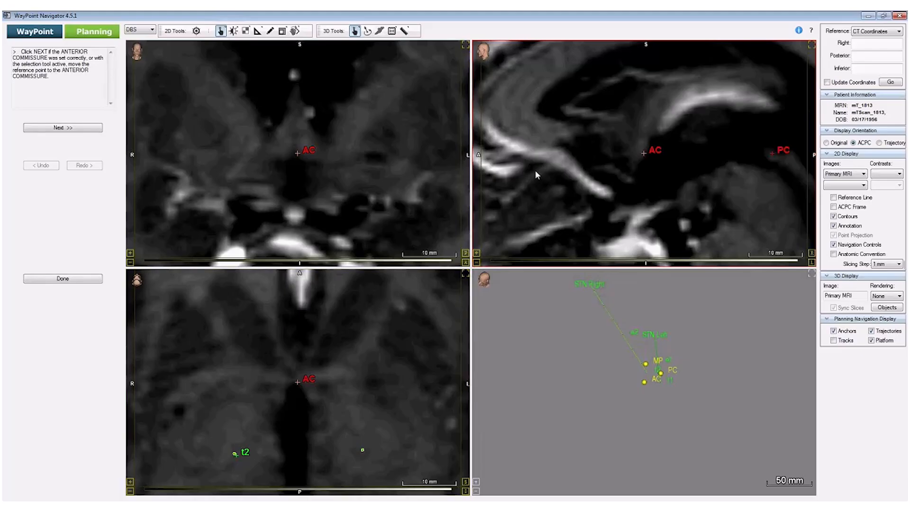
pyautogui.click(33, 128)
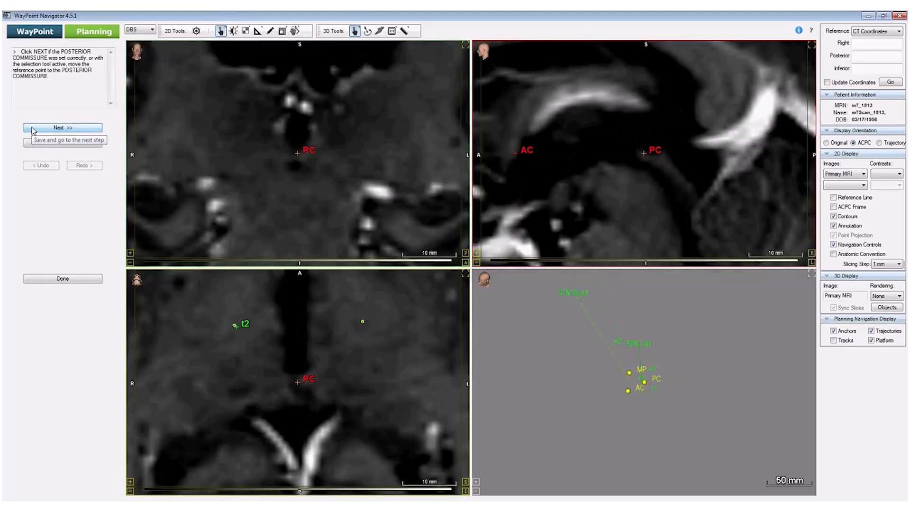
pyautogui.moveTo(301, 381); pyautogui.dragTo(296, 373)
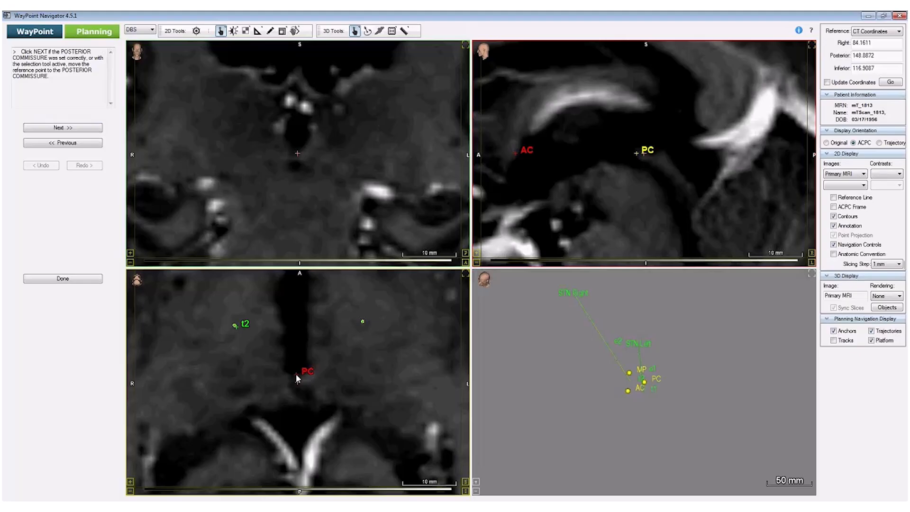
pyautogui.click(82, 129)
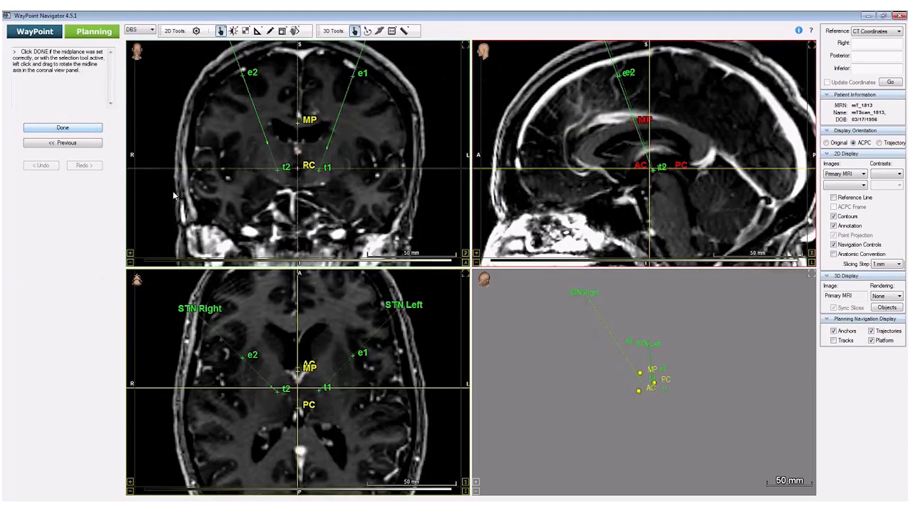
pyautogui.moveTo(297, 122); pyautogui.dragTo(301, 56)
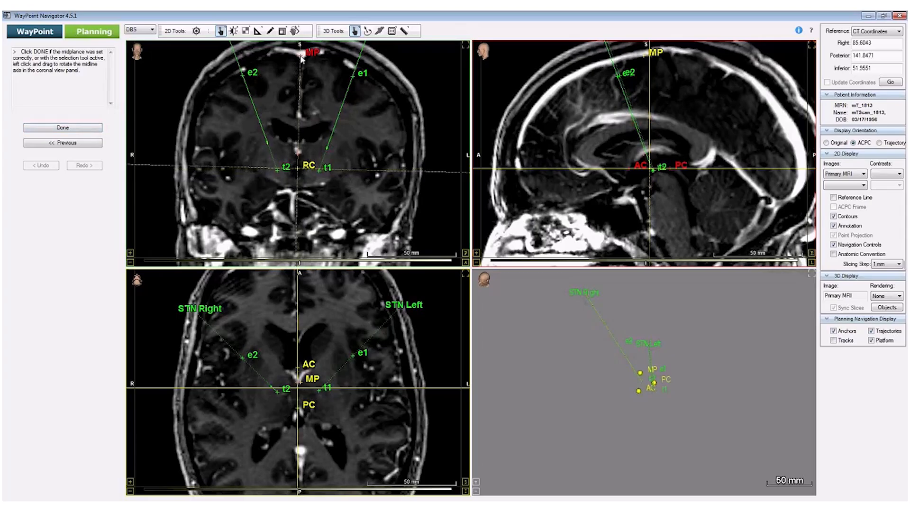
pyautogui.click(99, 129)
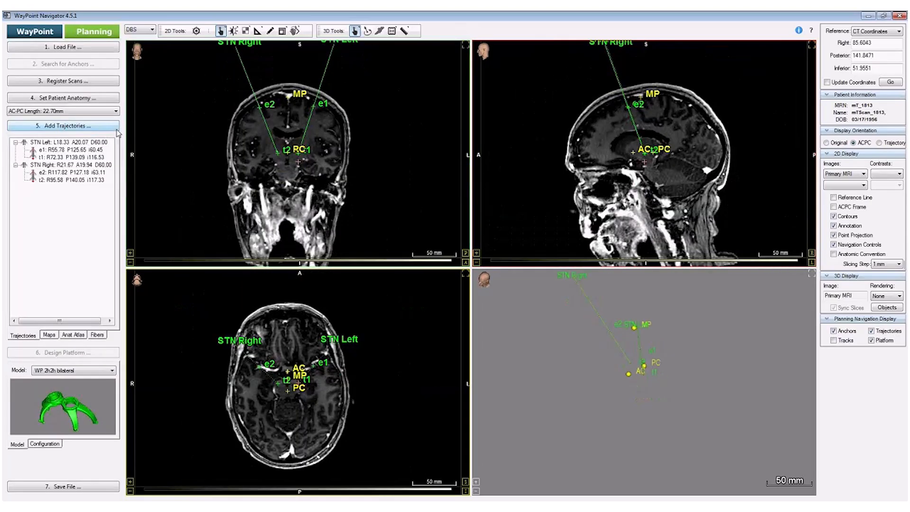
# Inspect the STN Left trajectory at its entry point e1 and its target point t1
pyautogui.click(76, 130)
pyautogui.click(45, 310)
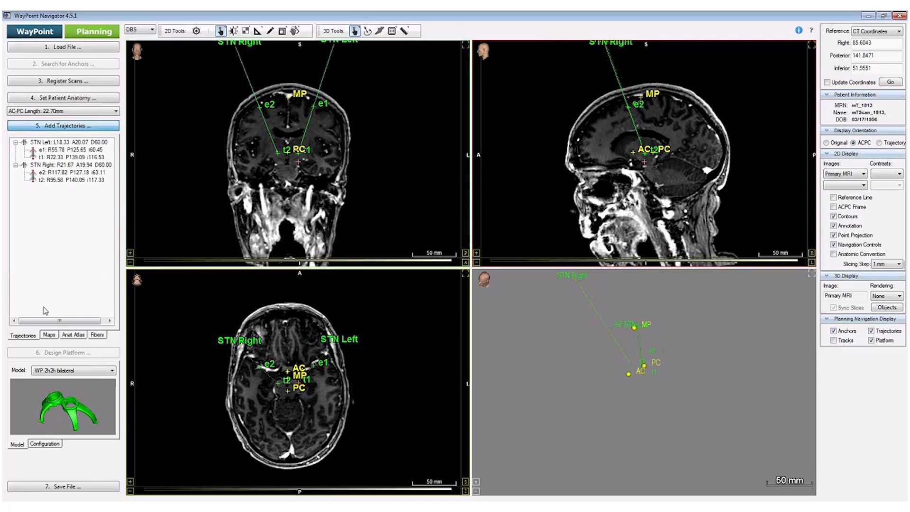
pyautogui.click(67, 142)
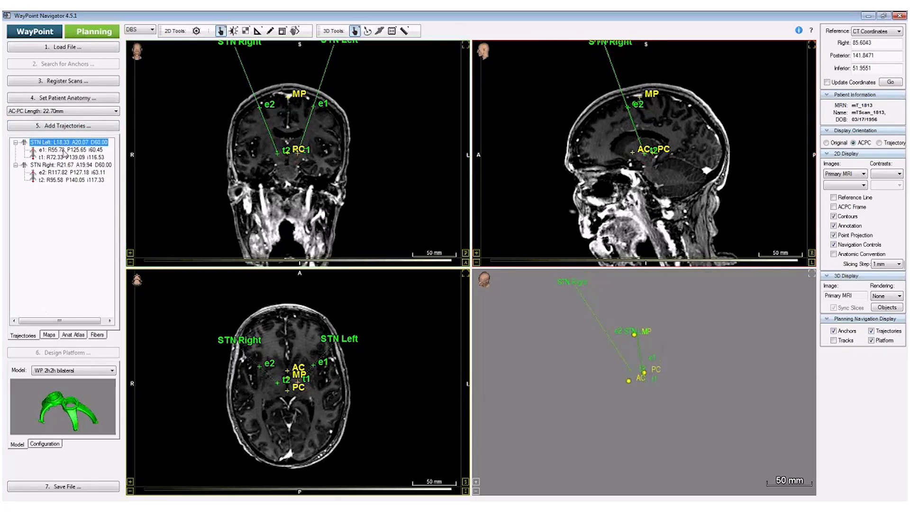
pyautogui.rightClick(64, 145)
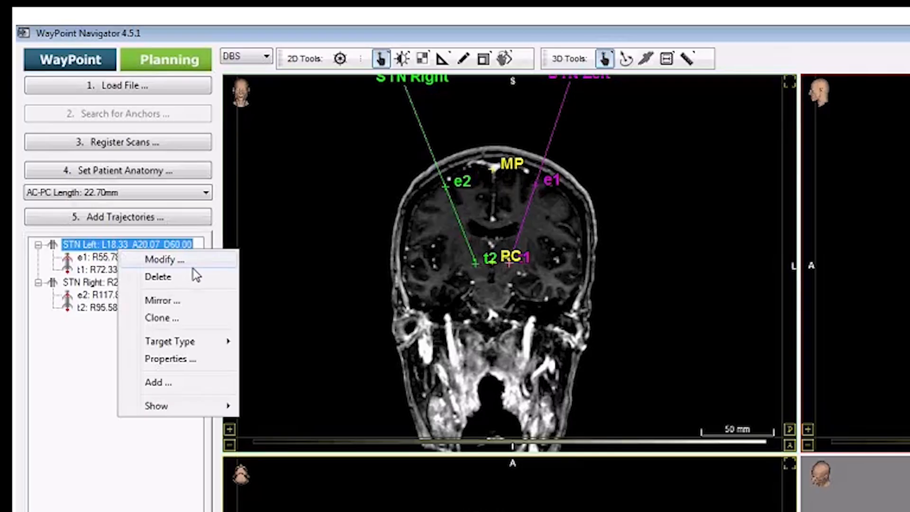
pyautogui.click(91, 274)
pyautogui.click(101, 262)
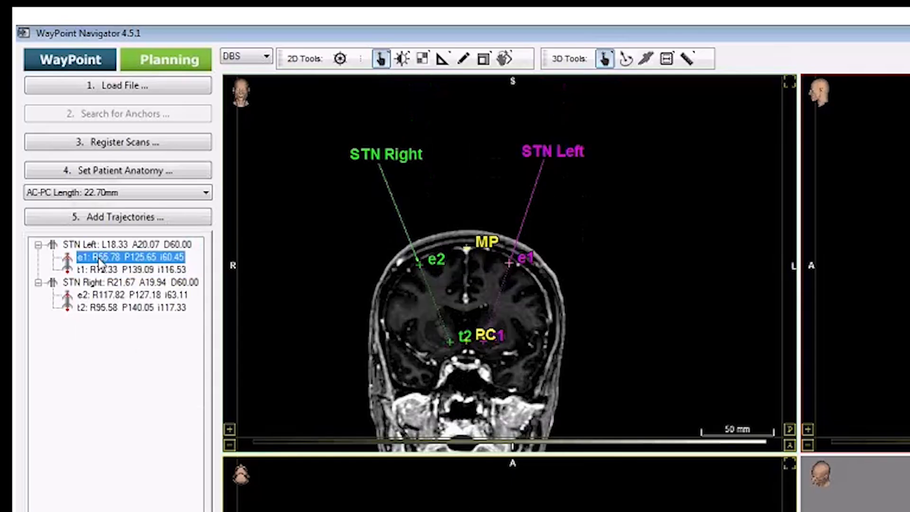
pyautogui.click(106, 270)
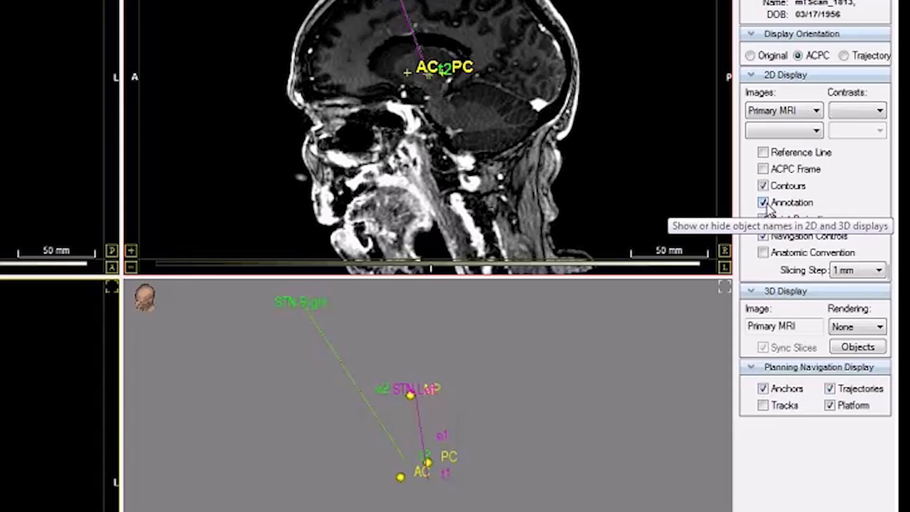
# Hide the object annotations and display the STN group of anatomical atlas structures
pyautogui.click(762, 202)
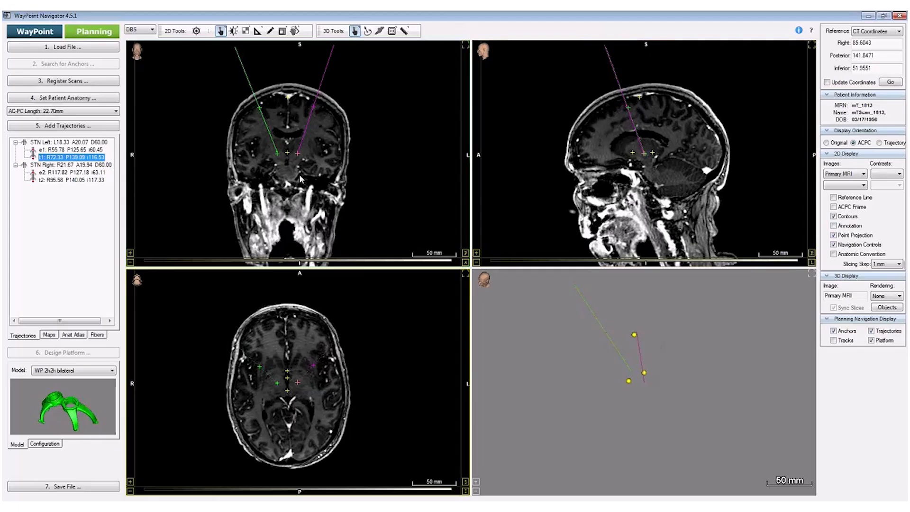
pyautogui.click(131, 253)
pyautogui.click(131, 254)
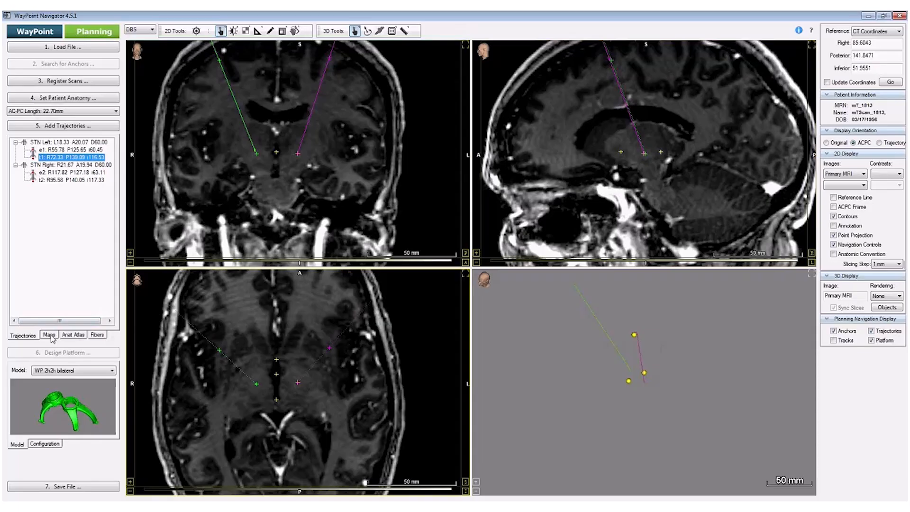
pyautogui.click(69, 335)
pyautogui.click(67, 141)
pyautogui.click(73, 148)
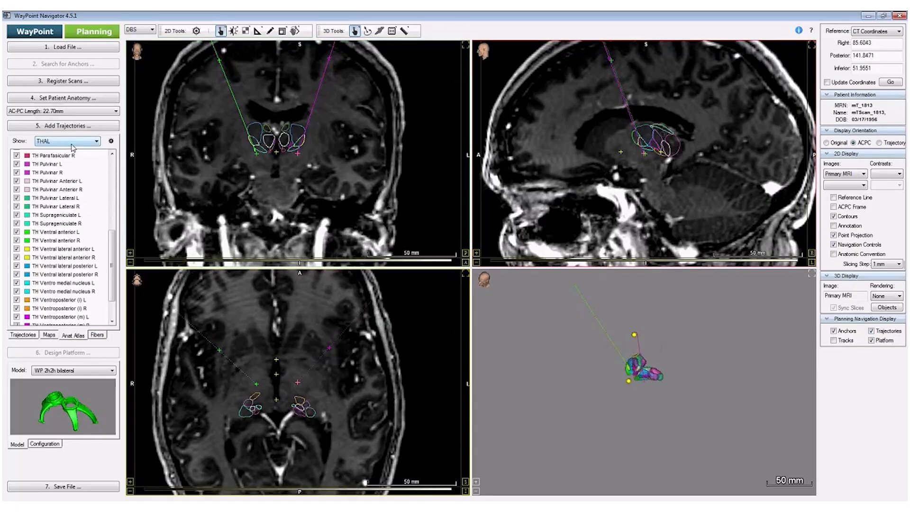
pyautogui.click(73, 148)
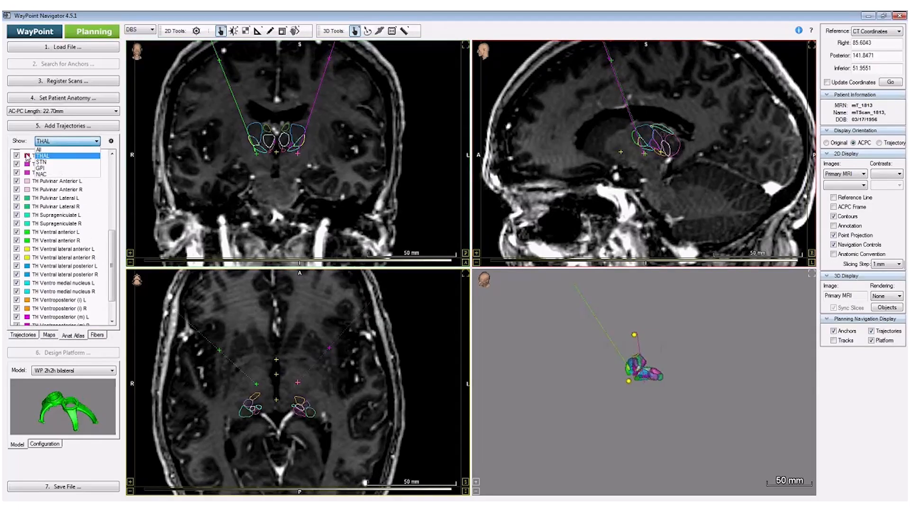
pyautogui.click(43, 161)
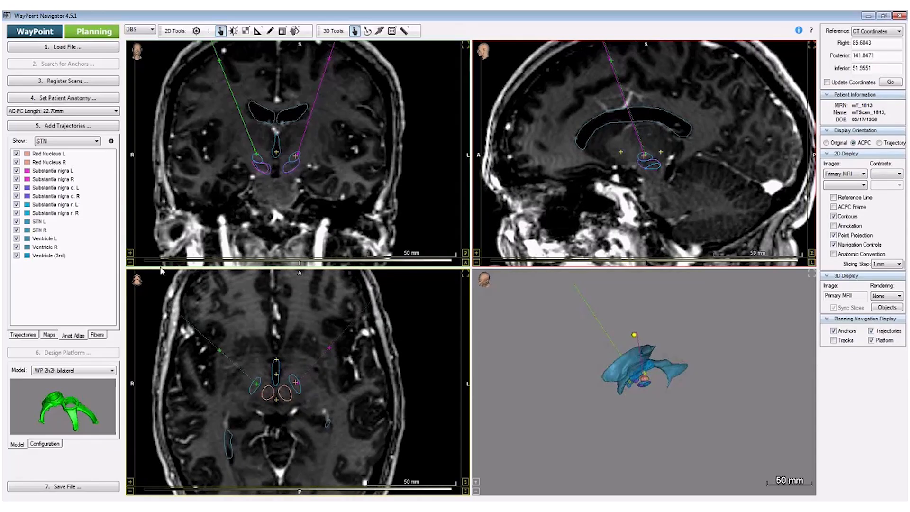
# Return to the list of trajectories and view the options for saving the plan
pyautogui.click(32, 337)
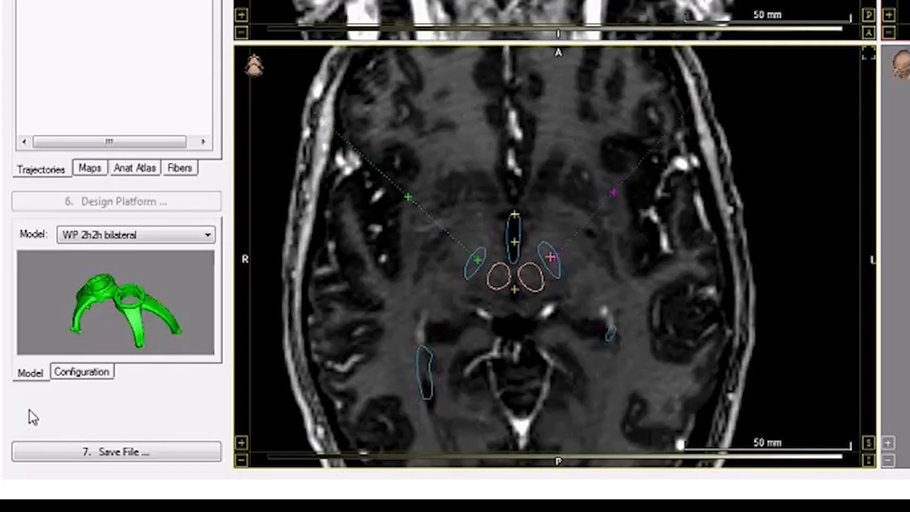
pyautogui.click(34, 451)
pyautogui.click(178, 106)
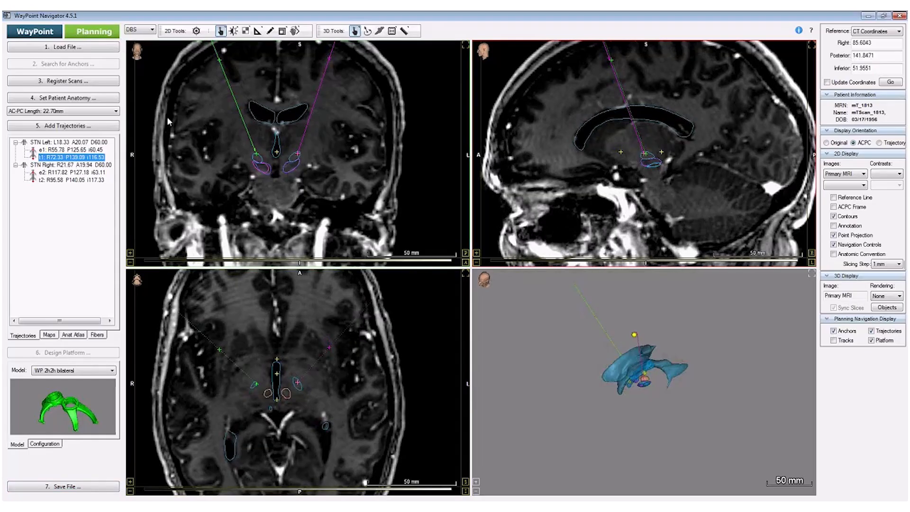
# Load the 272-slice axial 512x512 CT series from the 2015-10-06 study
pyautogui.click(70, 49)
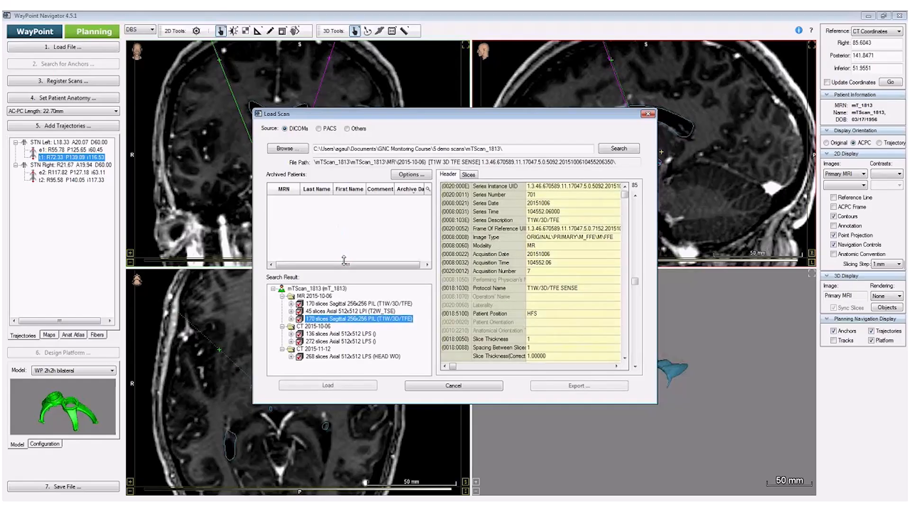
pyautogui.click(336, 341)
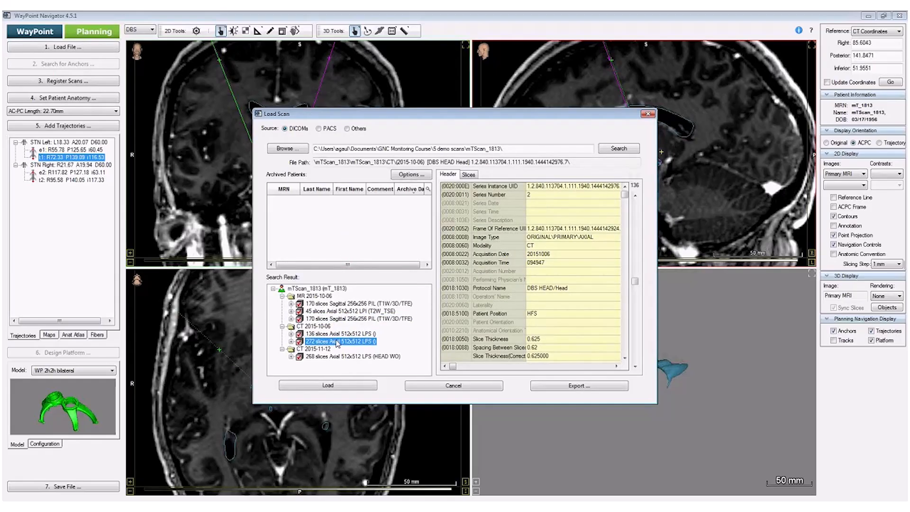
pyautogui.click(327, 385)
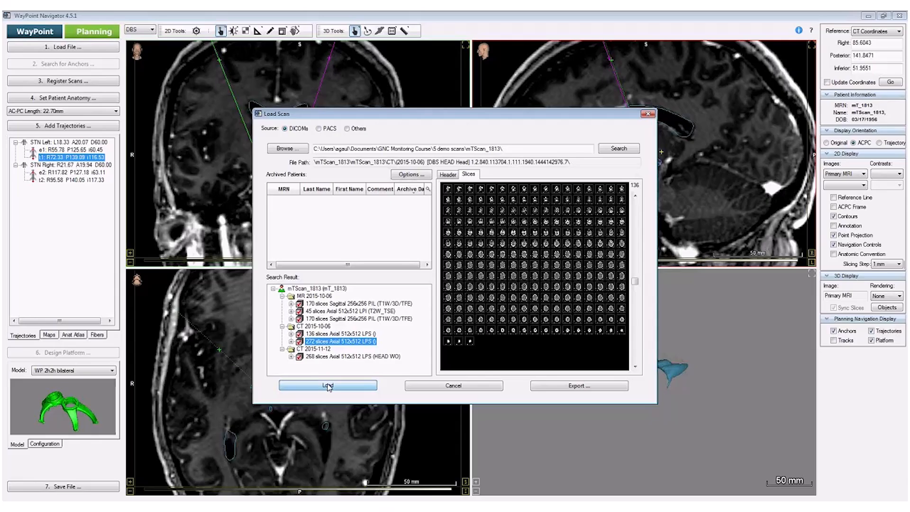
# Finish loading the CT series under the name Primary CT and decline registering it to the Primary MRI
pyautogui.click(328, 386)
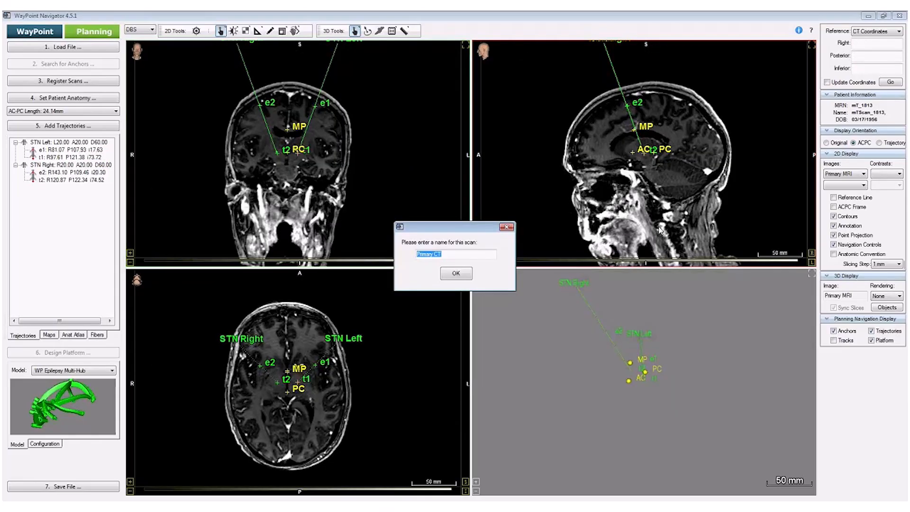
pyautogui.click(455, 275)
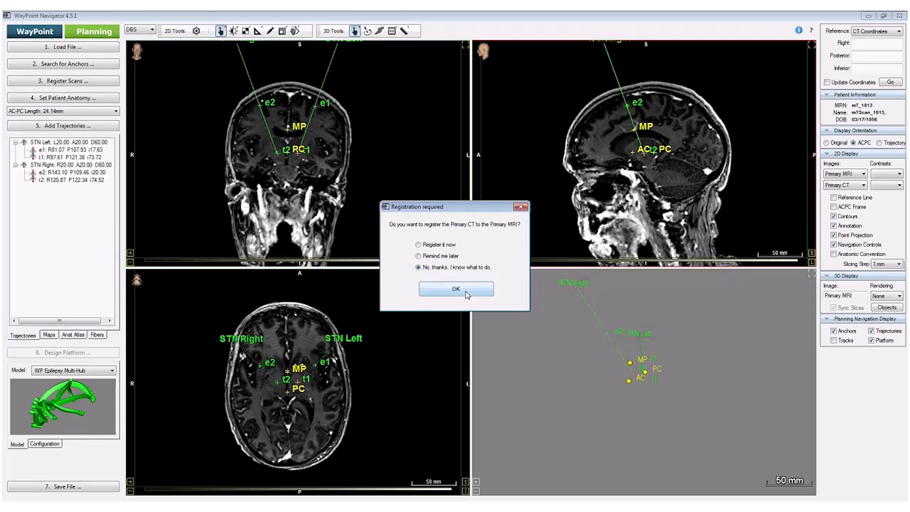
pyautogui.click(438, 297)
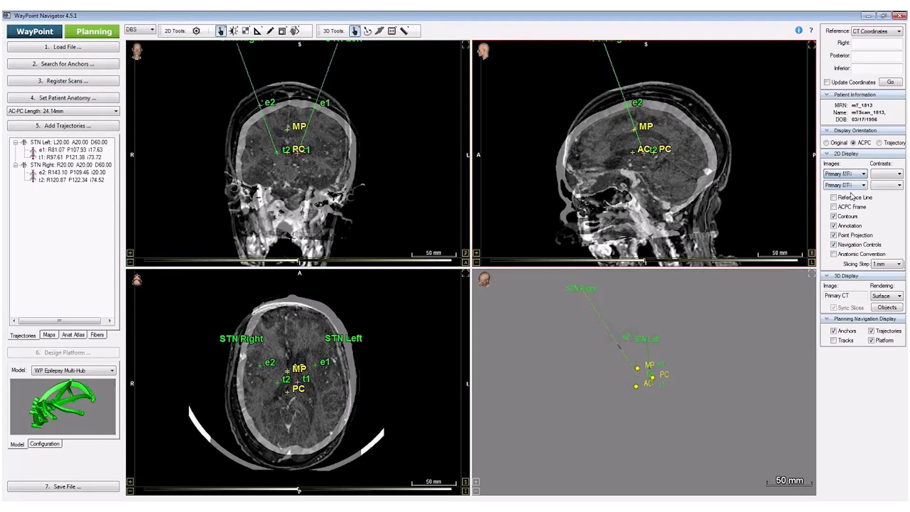
# Show only the Primary CT in the 2D views and look at the automatic search options for WayPoint anchors
pyautogui.click(63, 64)
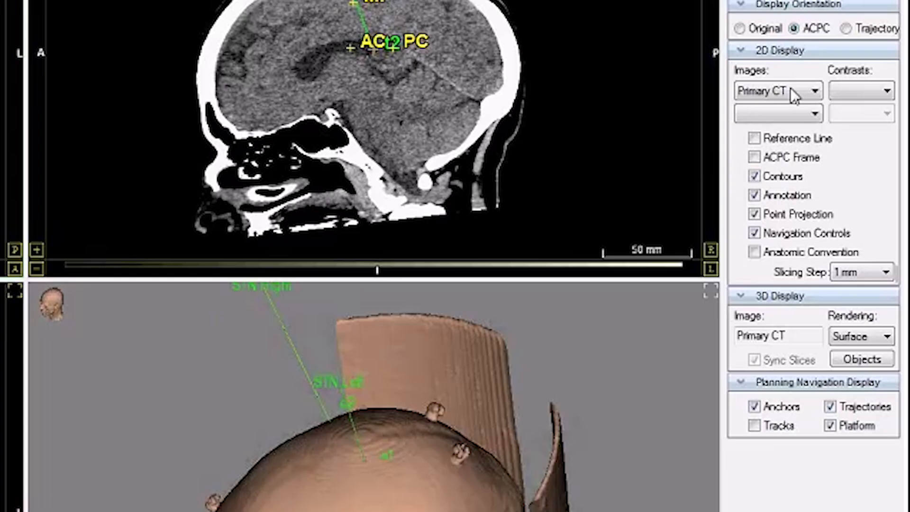
pyautogui.click(851, 172)
pyautogui.click(789, 87)
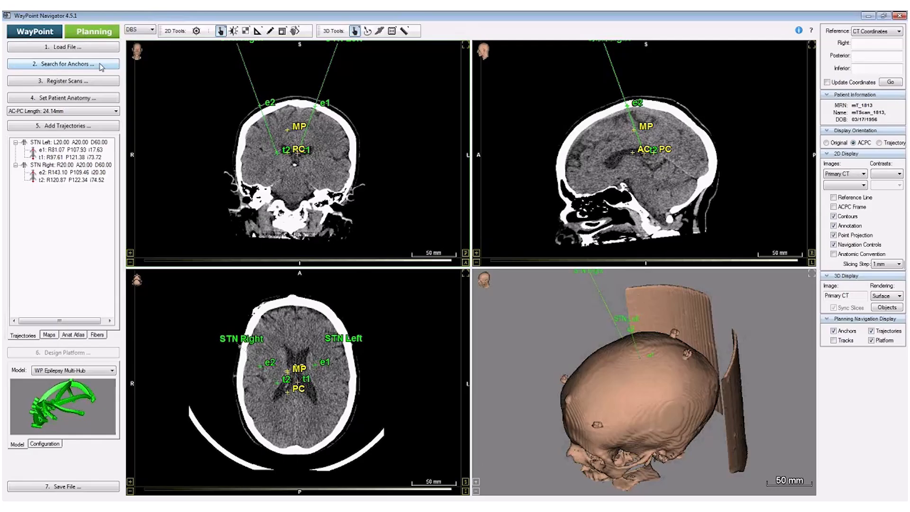
pyautogui.click(101, 65)
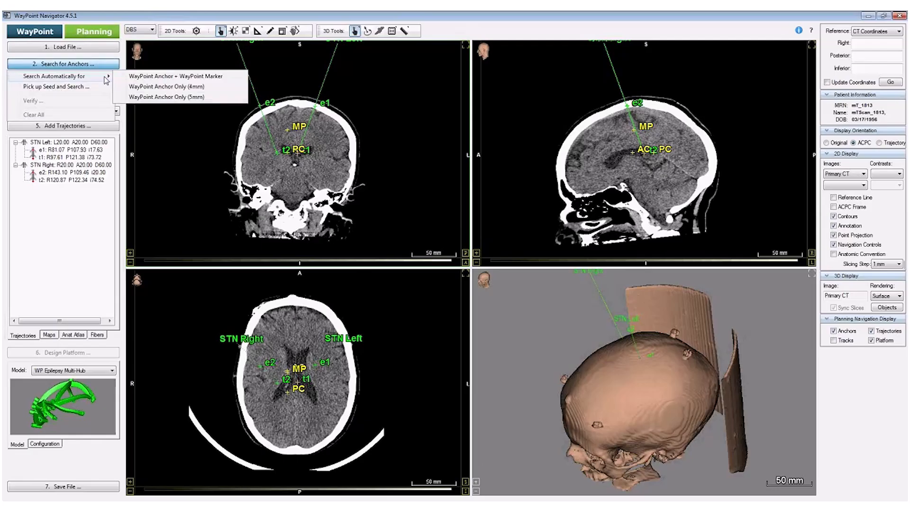
pyautogui.click(44, 277)
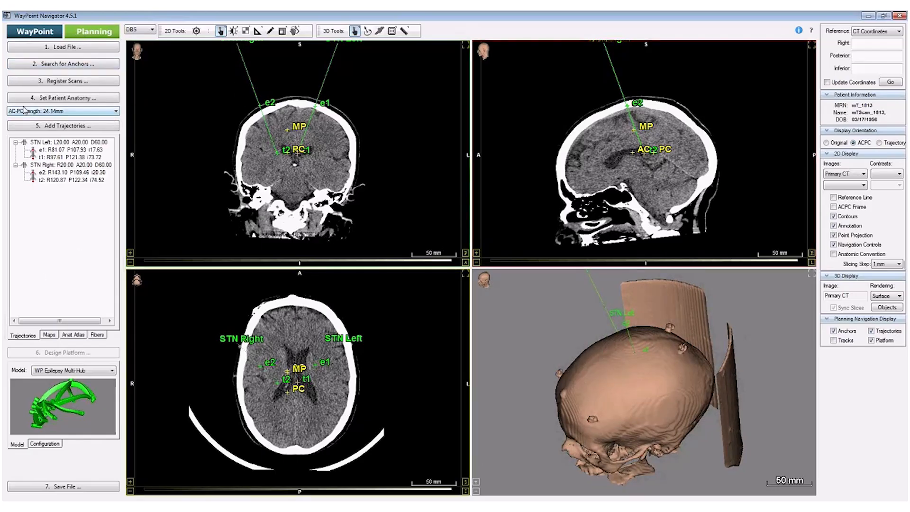
# Choose the WP 2h2h unilateral platform model and open its anchor, trajectory and height configuration
pyautogui.click(112, 370)
pyautogui.click(61, 391)
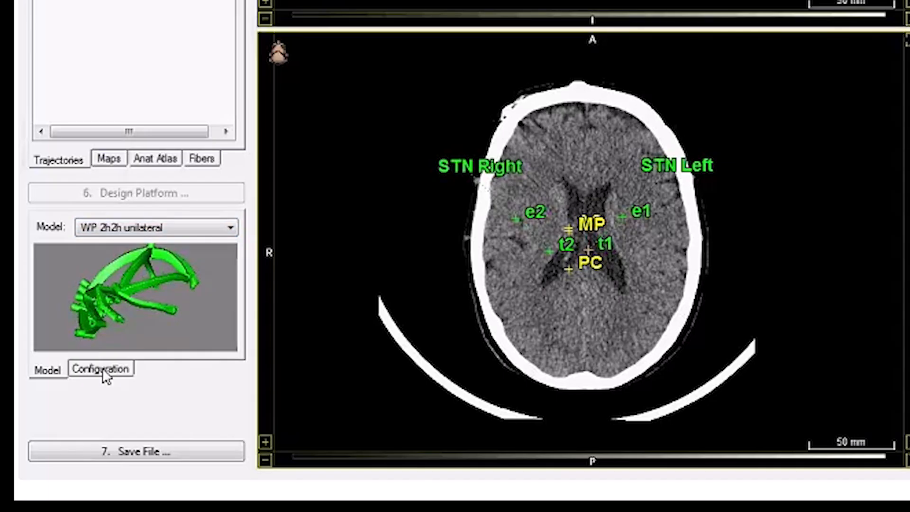
pyautogui.click(104, 371)
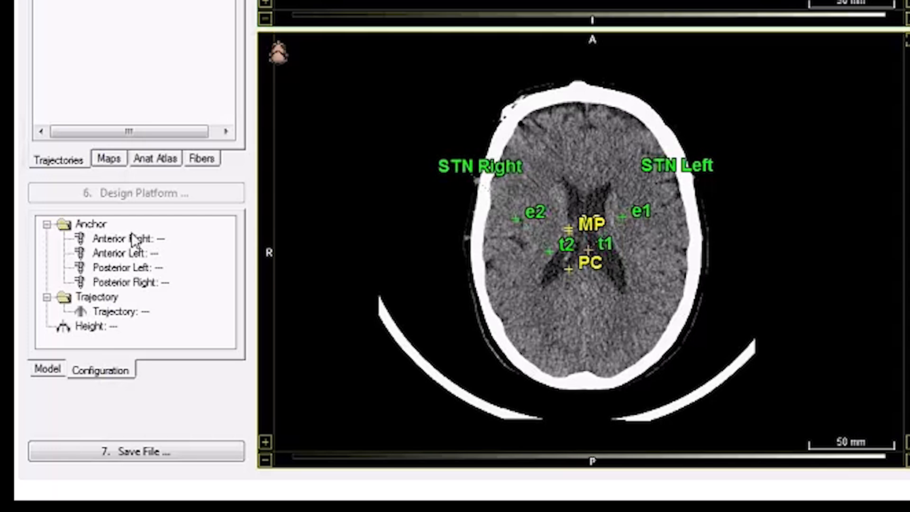